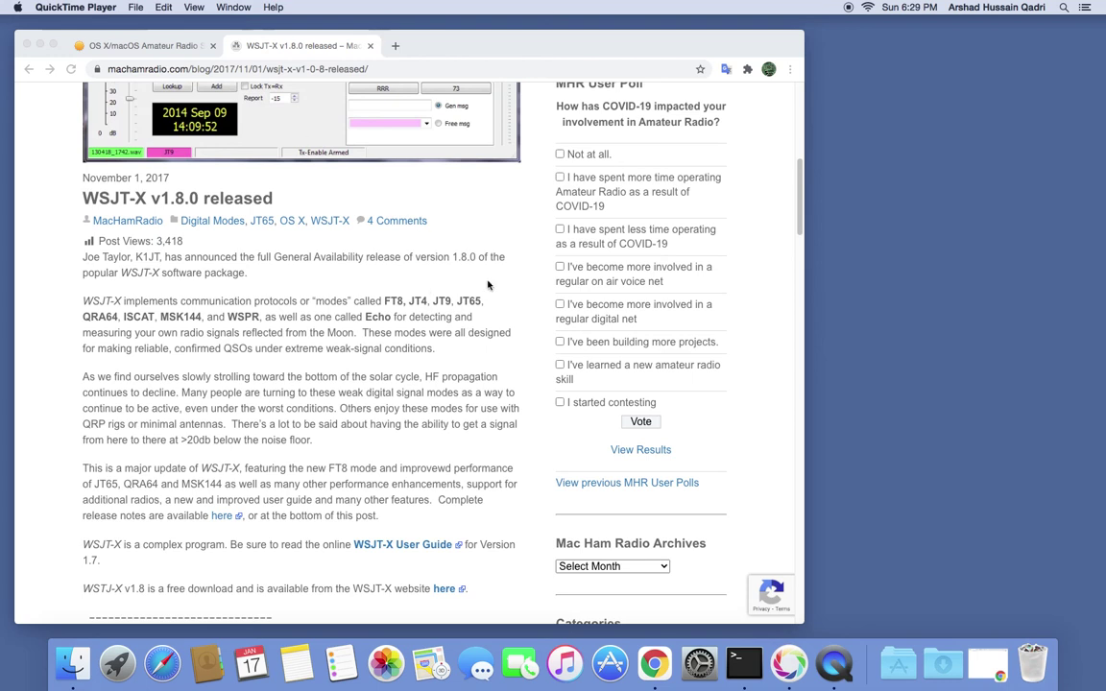
Scroll the WSJT-X v1.8.0 released article down to the 'here' download link.
{"action": "scroll", "coordinate": [438, 256], "scroll_direction": "down", "scroll_amount": 5}
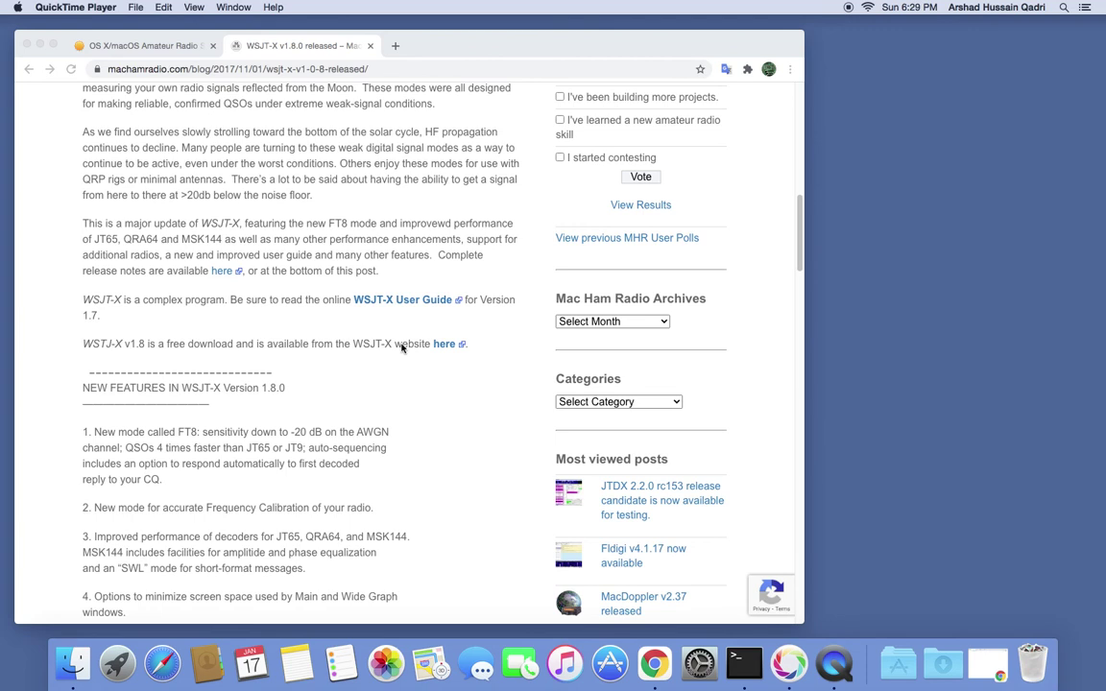
Download wsjtx-1.8.0-Darwin.dmg, open it and agree to the GNU GPL licence, then minimize Chrome.
{"action": "left_click", "coordinate": [471, 352]}
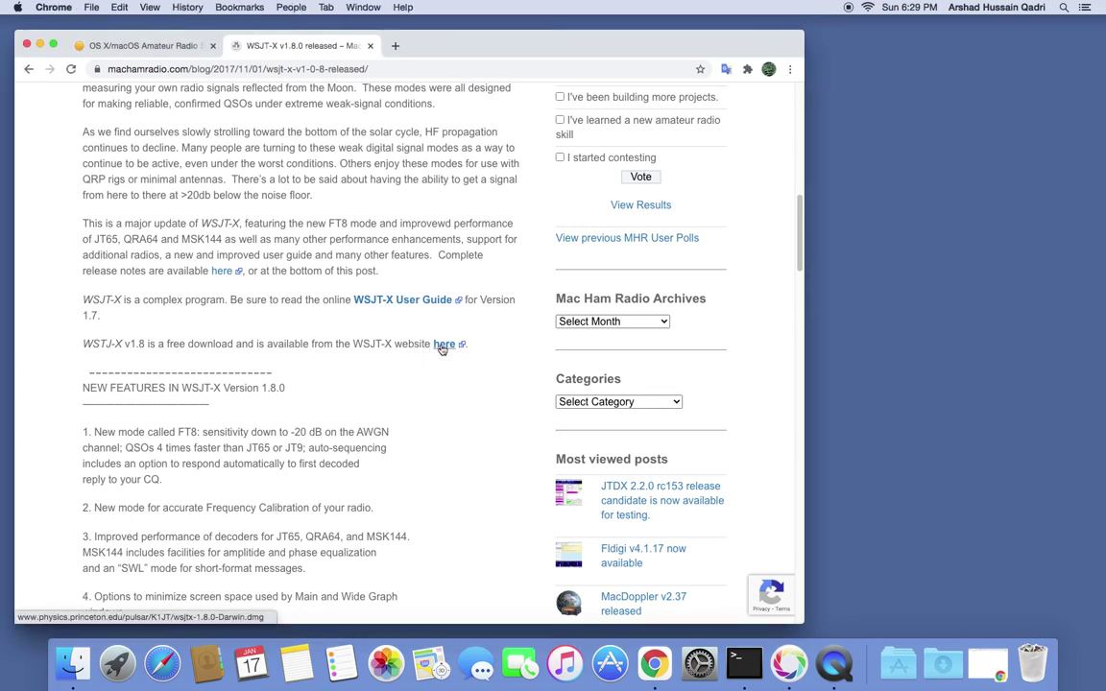
{"action": "left_click", "coordinate": [442, 346]}
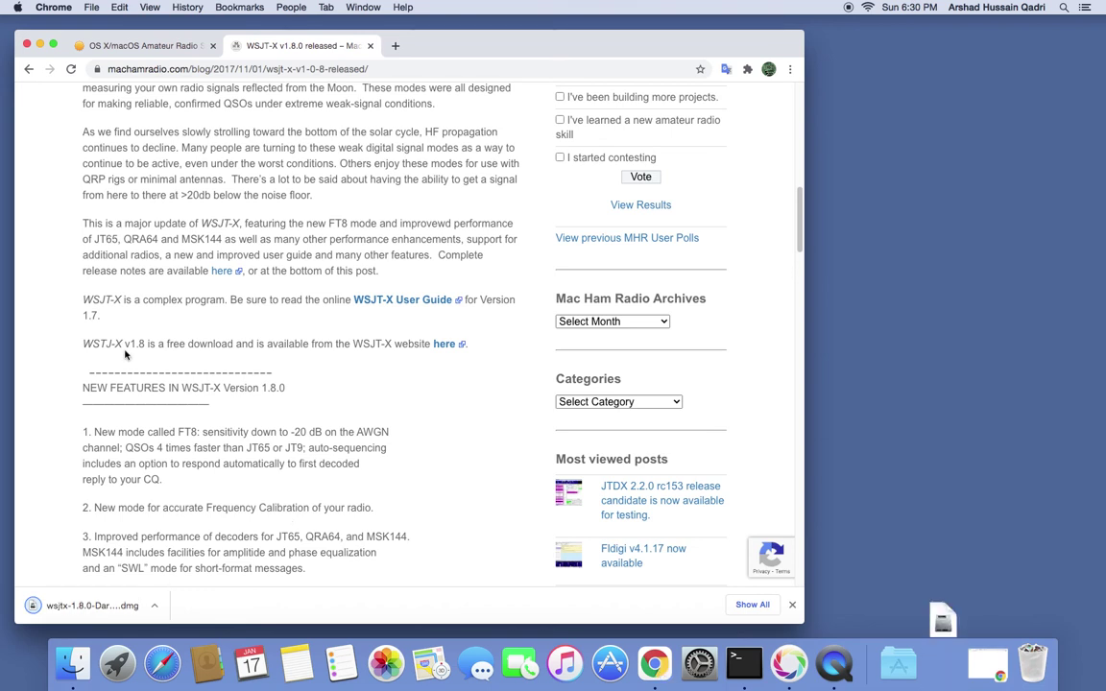
{"action": "left_click", "coordinate": [95, 607]}
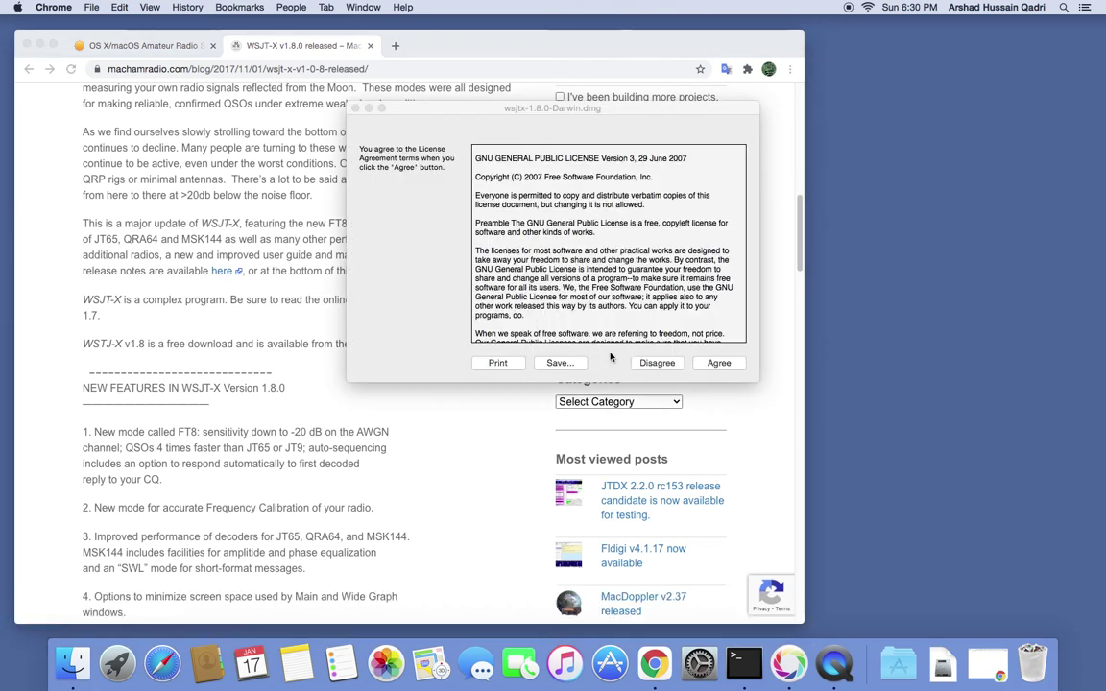
{"action": "left_click", "coordinate": [719, 365]}
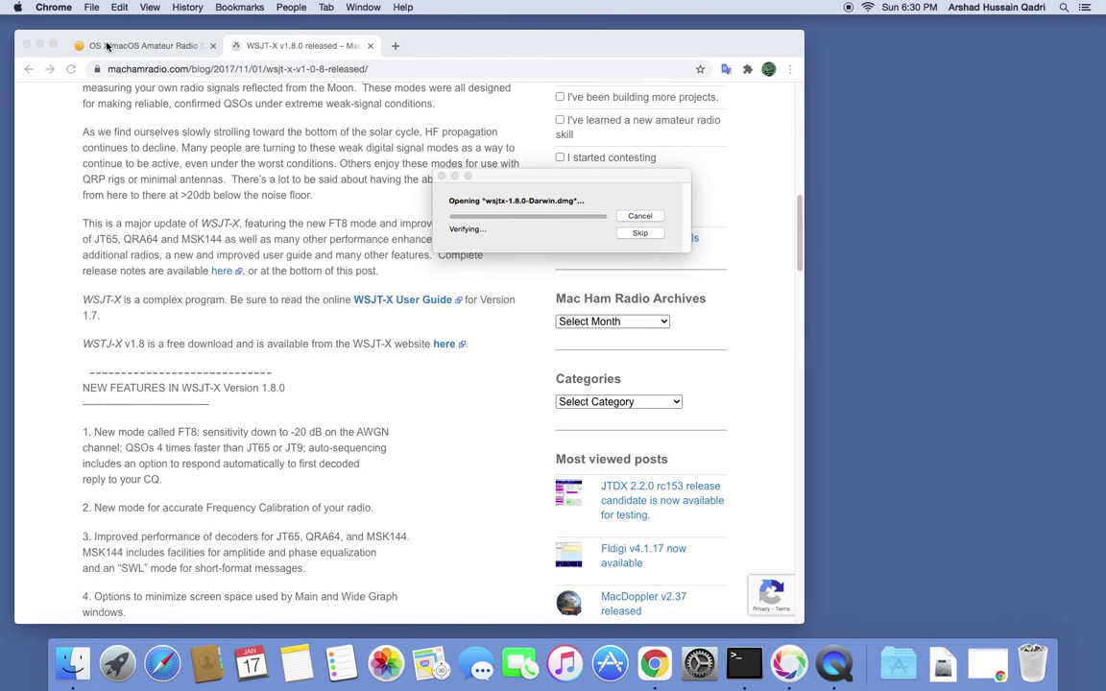
{"action": "left_click", "coordinate": [40, 45]}
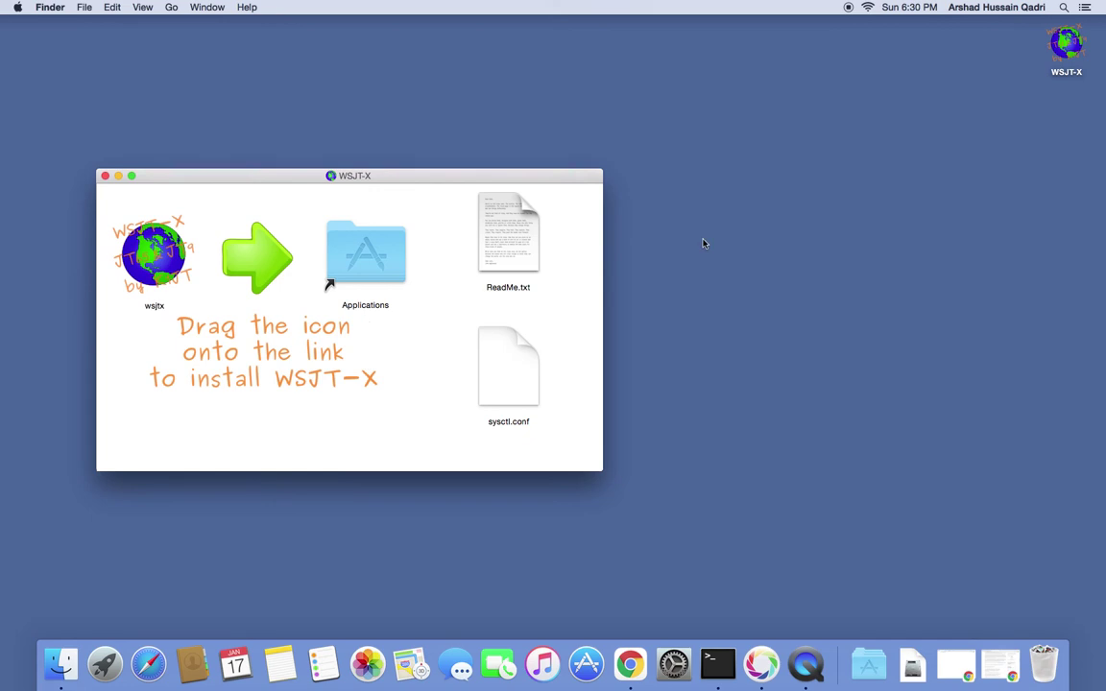
Copy ReadMe.txt and sysctl.conf from the WSJT-X disk image to the desktop and minimize its window.
{"action": "left_click_drag", "start_coordinate": [515, 249], "coordinate": [837, 139]}
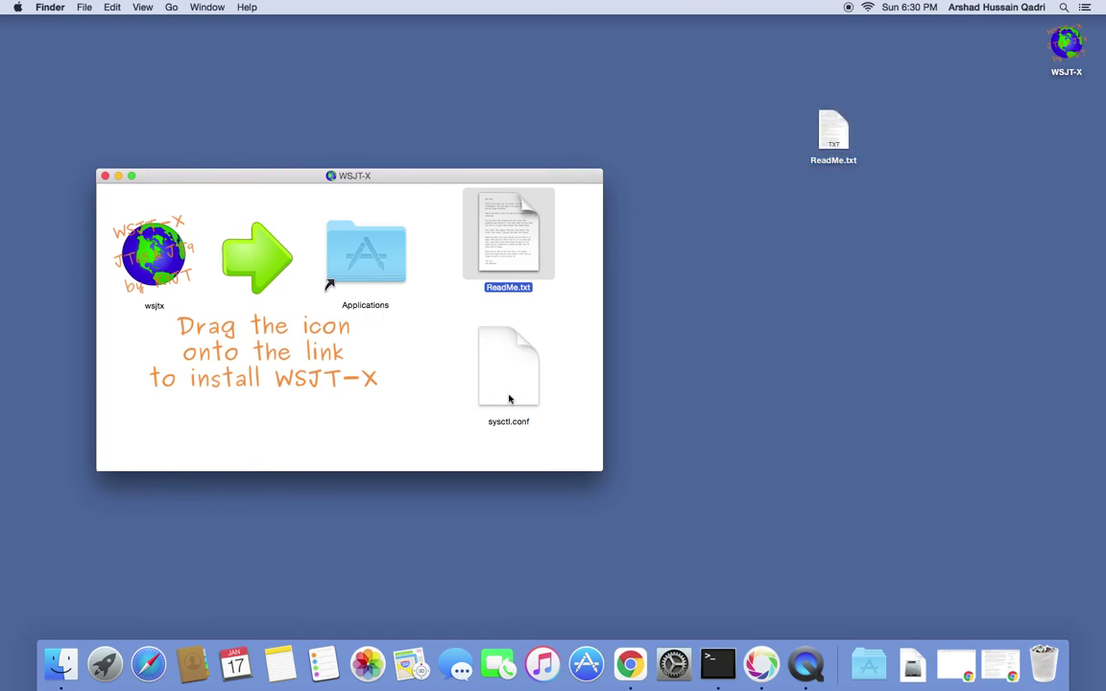
{"action": "left_click_drag", "start_coordinate": [509, 398], "coordinate": [834, 266]}
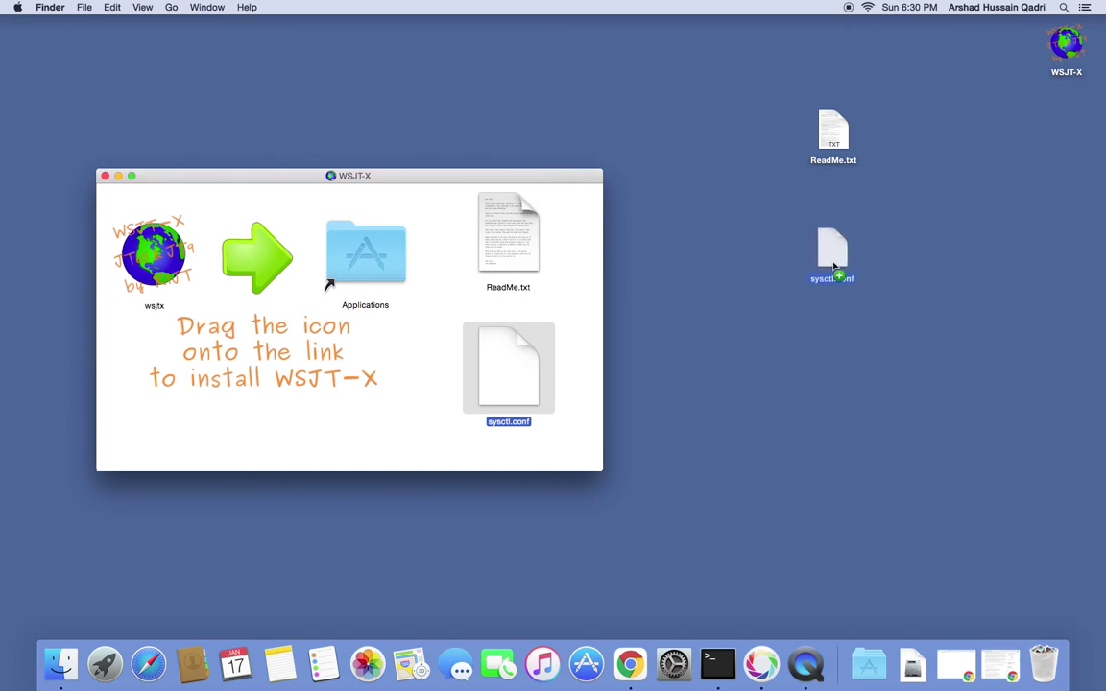
{"action": "left_click_drag", "start_coordinate": [834, 266], "coordinate": [833, 266]}
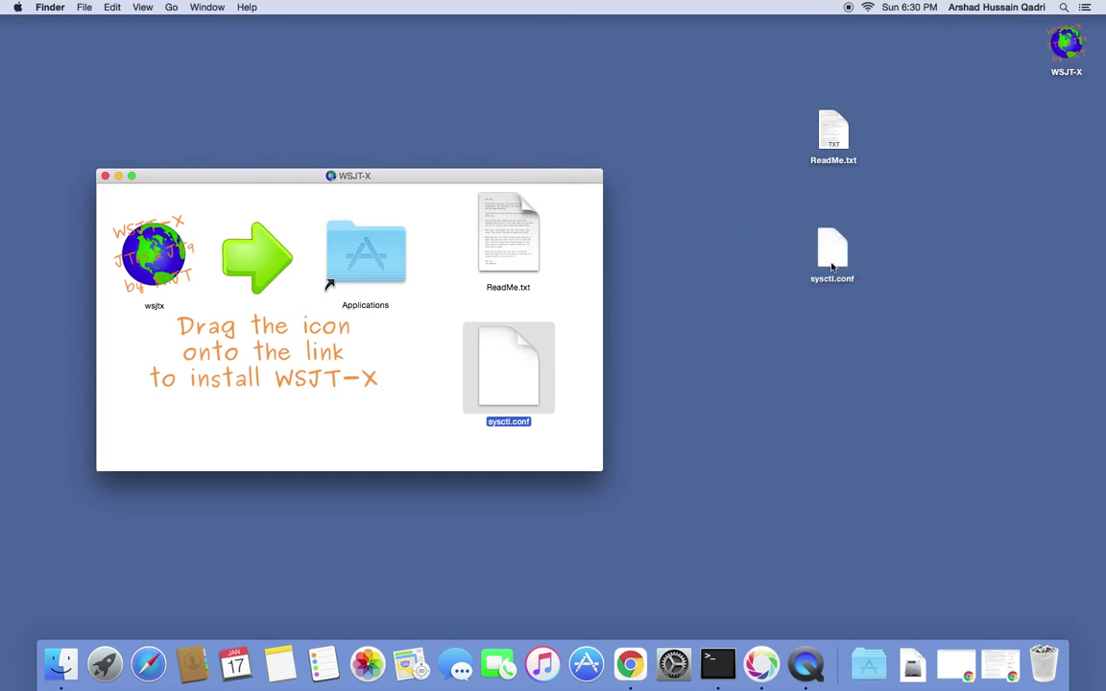
{"action": "left_click", "coordinate": [118, 176]}
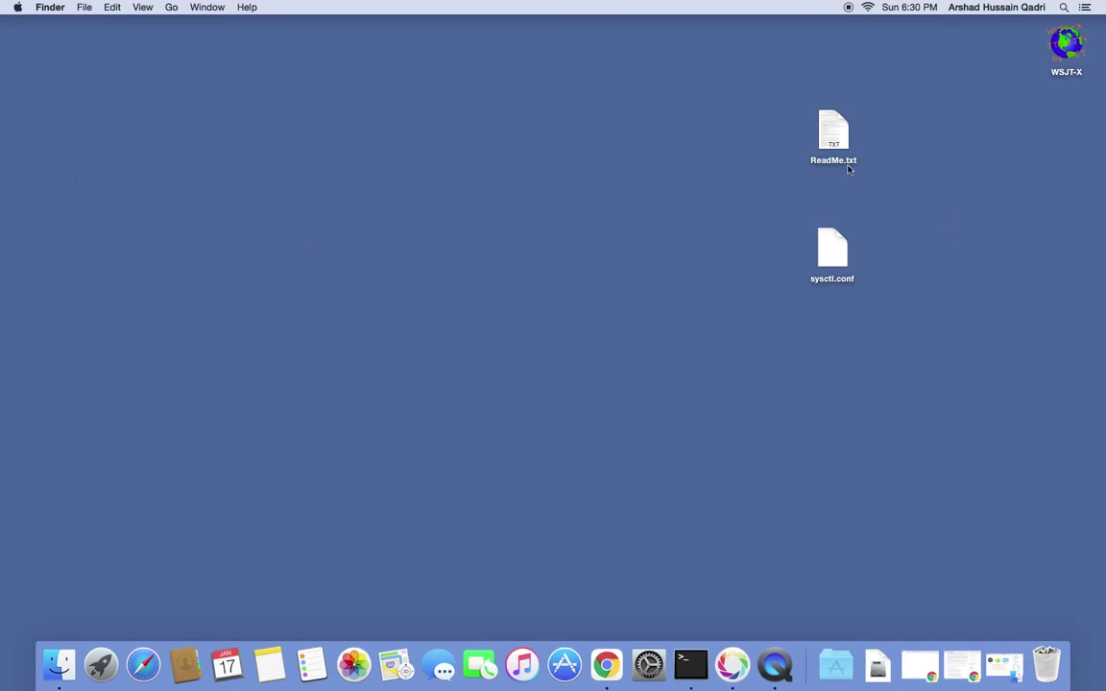
Open ReadMe.txt in TextEdit, enlarge it, and select the 'sudo cp $HOME/Desktop/sysctl.conf /etc/' line.
{"action": "double_click", "coordinate": [832, 132]}
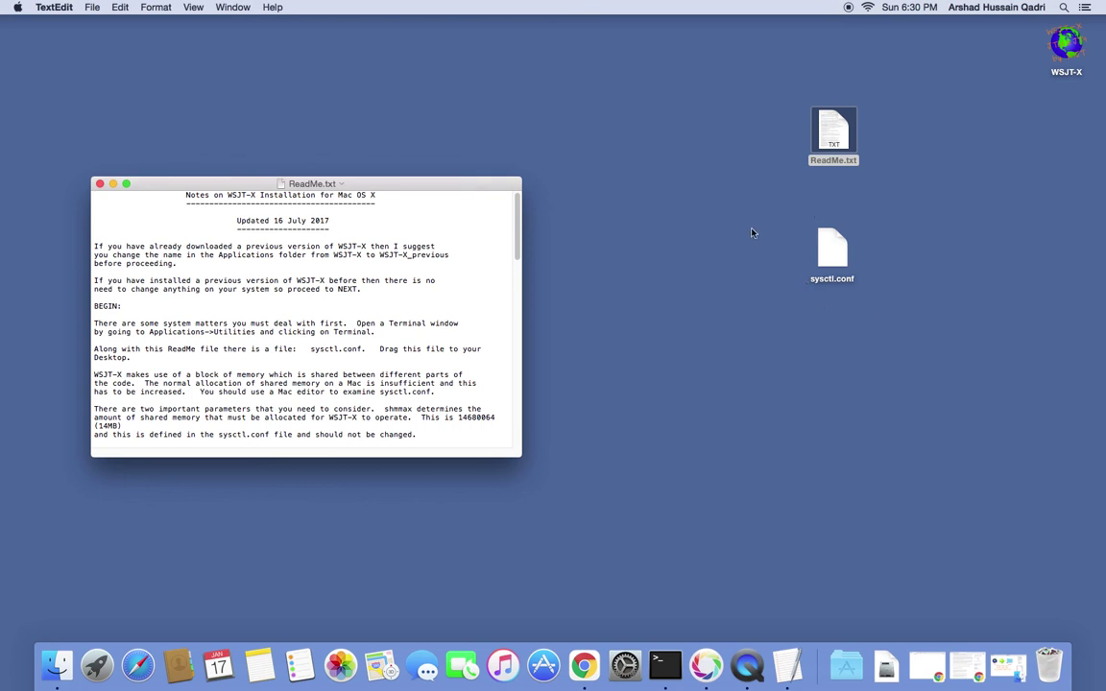
{"action": "left_click_drag", "start_coordinate": [406, 186], "coordinate": [501, 95]}
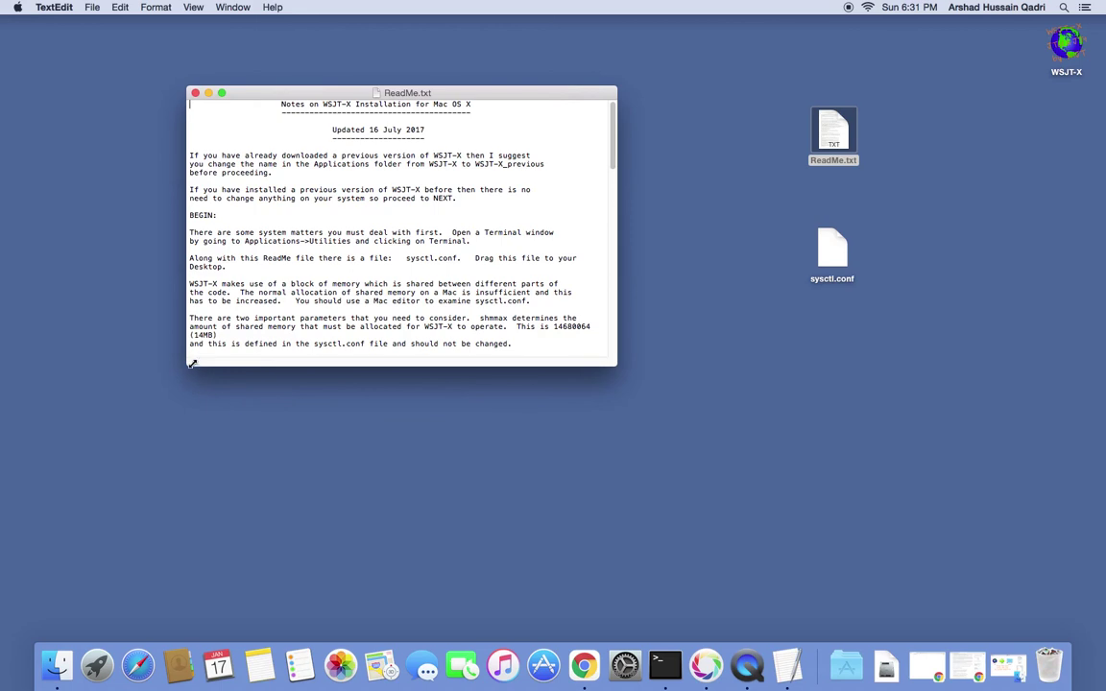
{"action": "left_click_drag", "start_coordinate": [191, 363], "coordinate": [115, 556]}
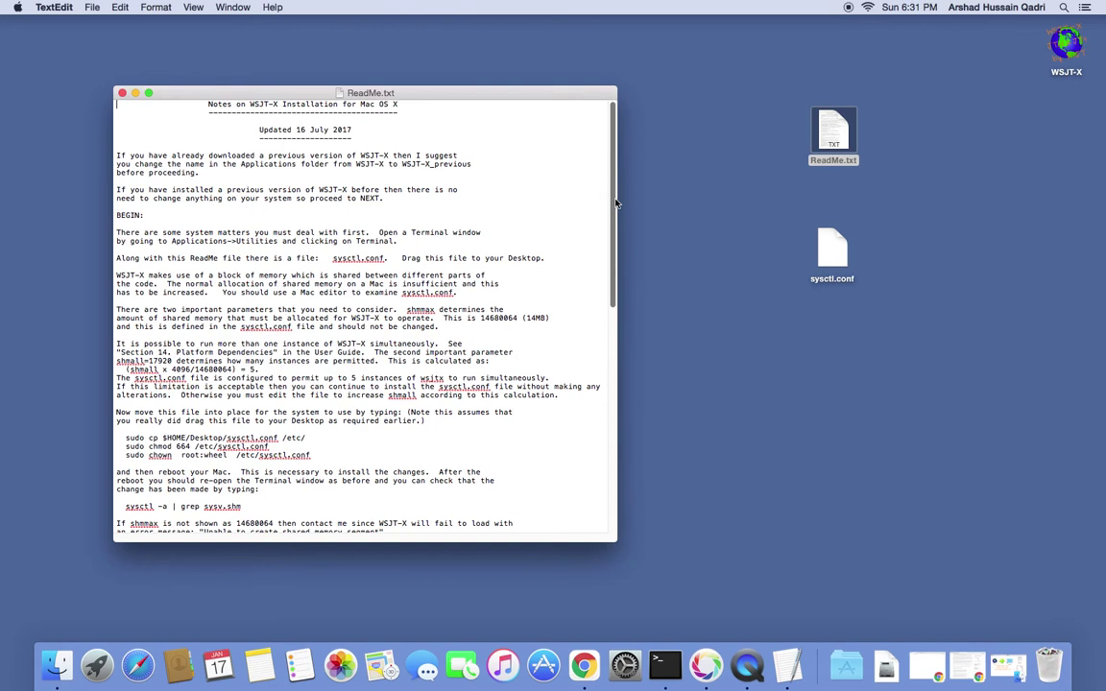
{"action": "scroll", "coordinate": [554, 207], "scroll_direction": "down", "scroll_amount": 3}
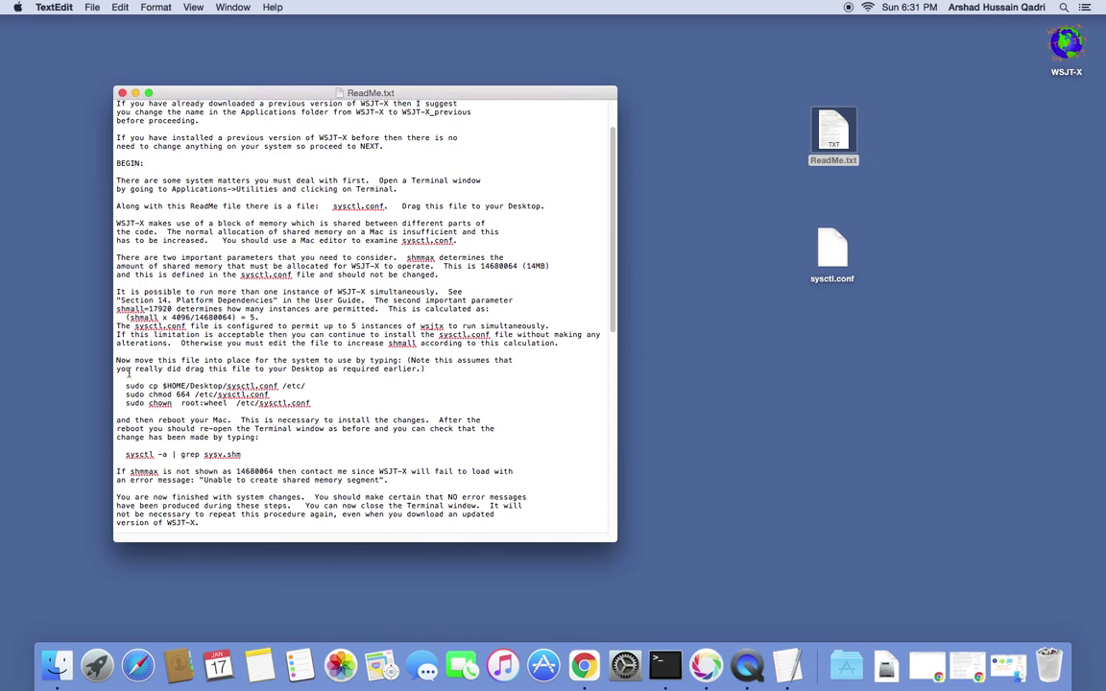
{"action": "left_click_drag", "start_coordinate": [125, 385], "coordinate": [309, 386]}
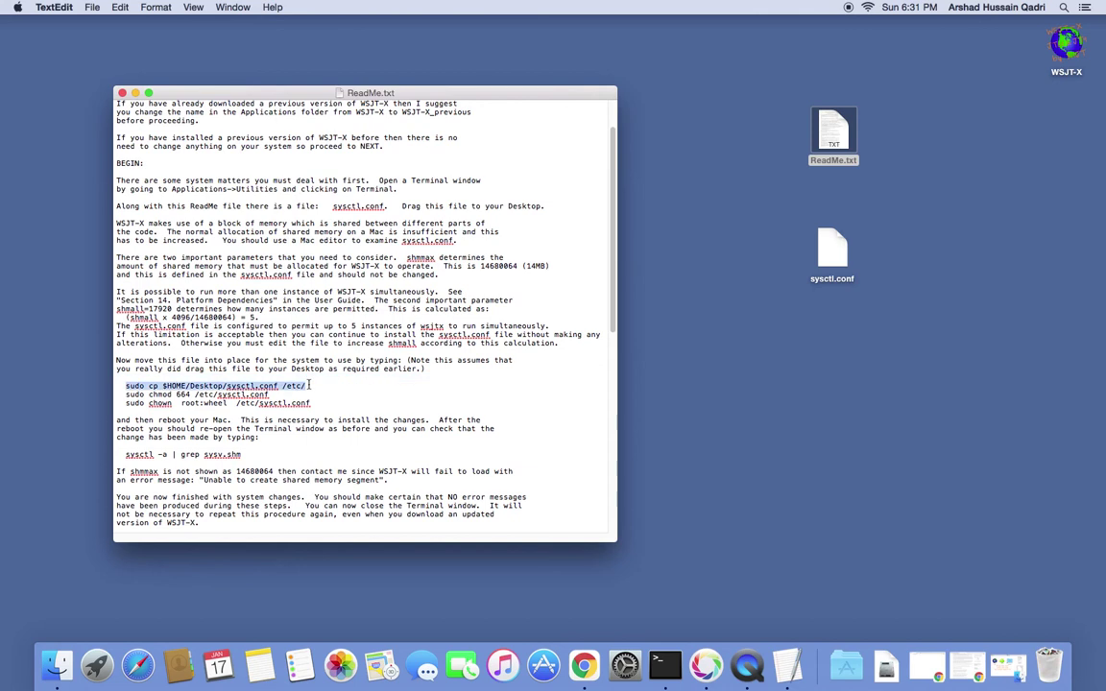
Copy the sudo cp command into a new Terminal window and run it to copy sysctl.conf to /etc.
{"action": "right_click", "coordinate": [297, 386]}
{"action": "left_click", "coordinate": [330, 440]}
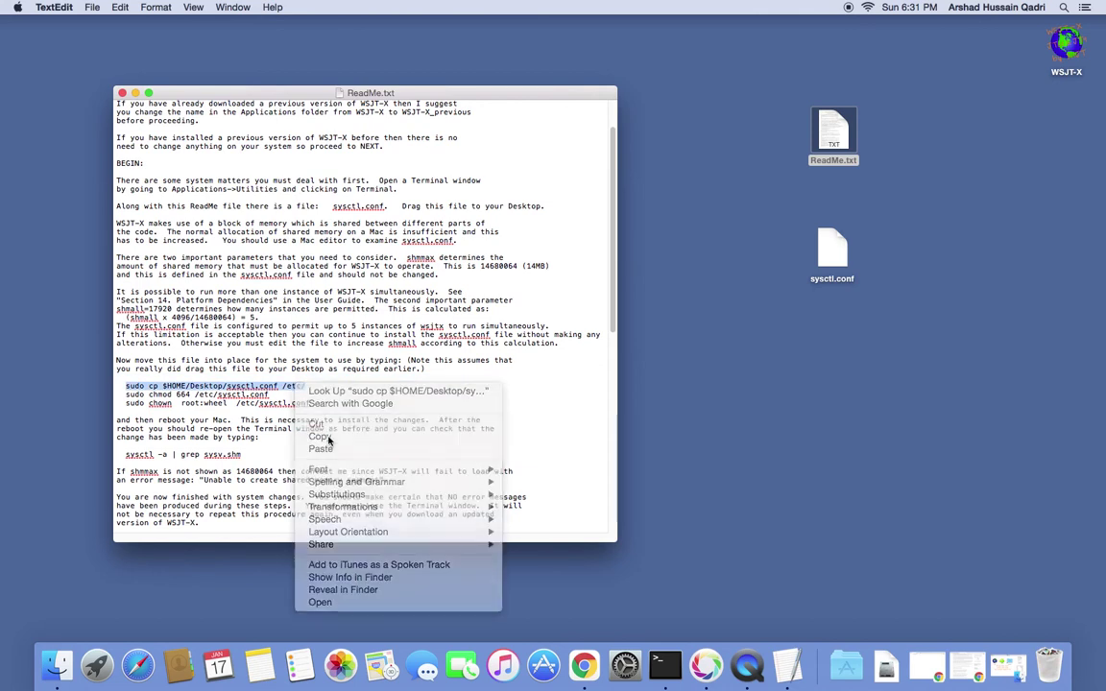
{"action": "left_click", "coordinate": [666, 665]}
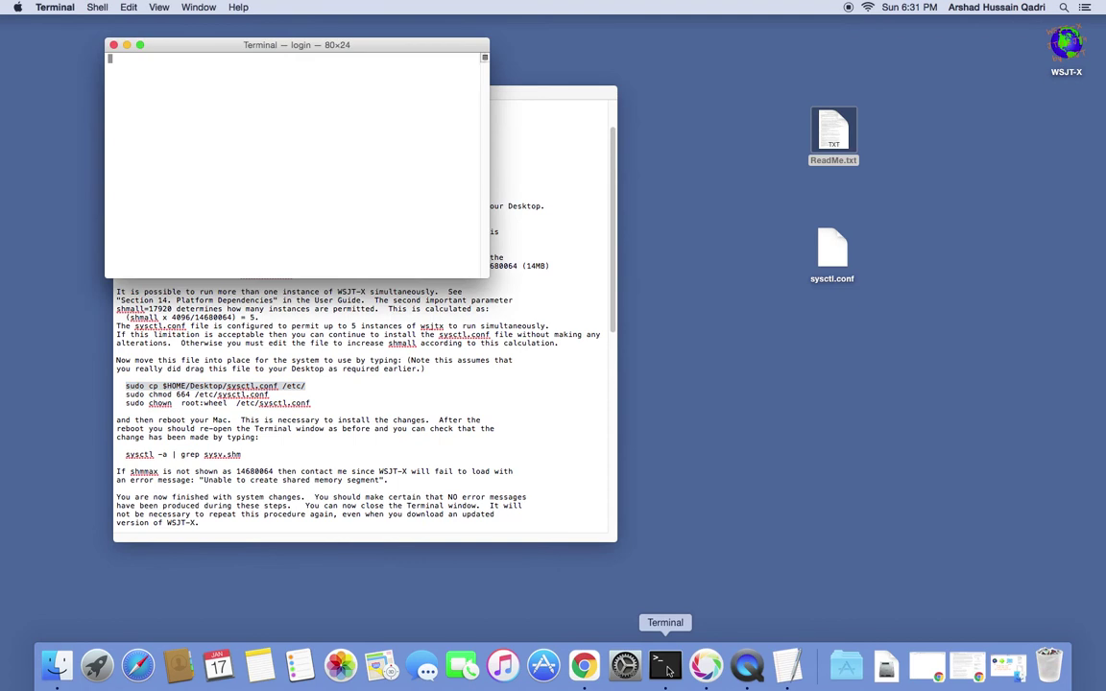
{"action": "right_click", "coordinate": [215, 69]}
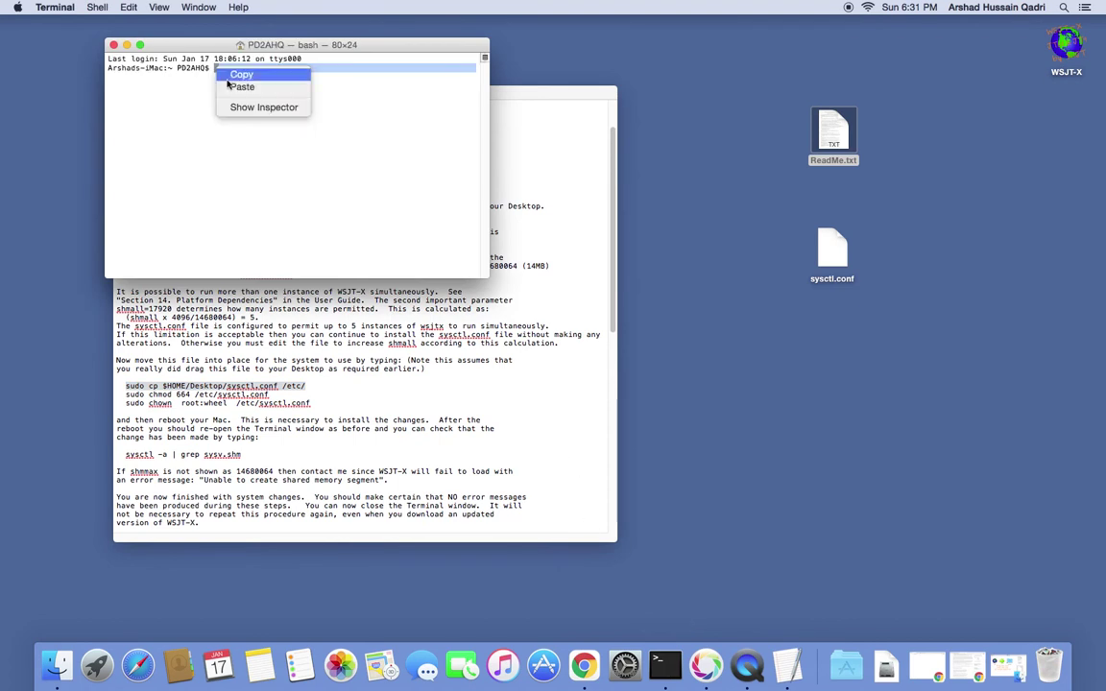
{"action": "left_click", "coordinate": [231, 89]}
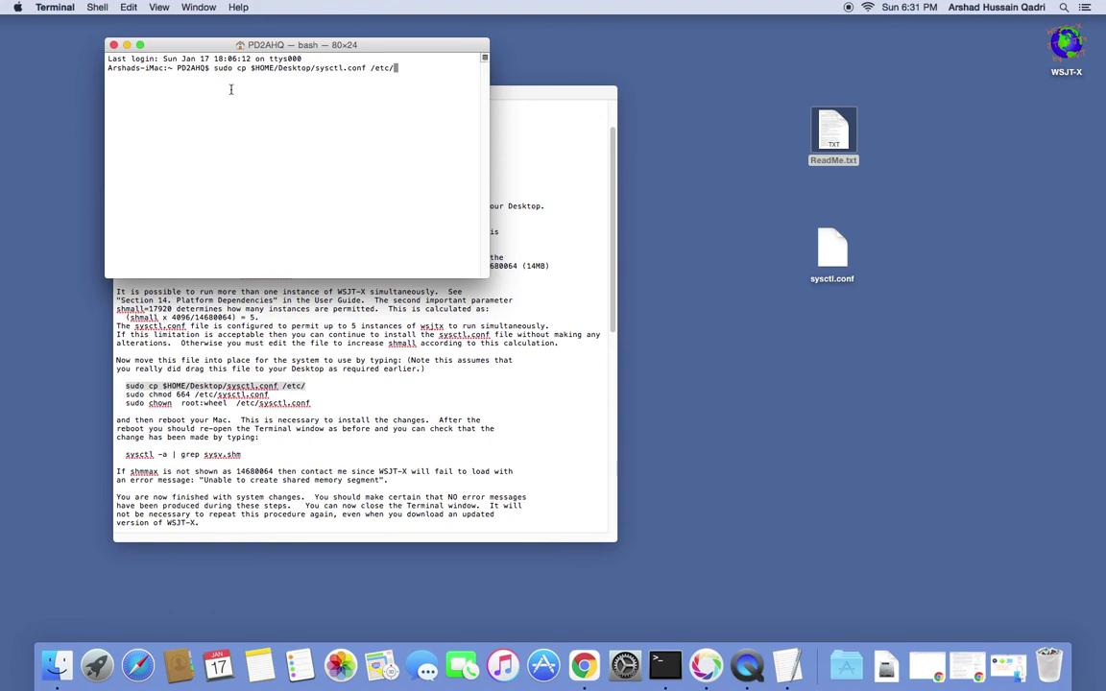
{"action": "key", "text": "Return"}
{"action": "key", "text": "Return"}
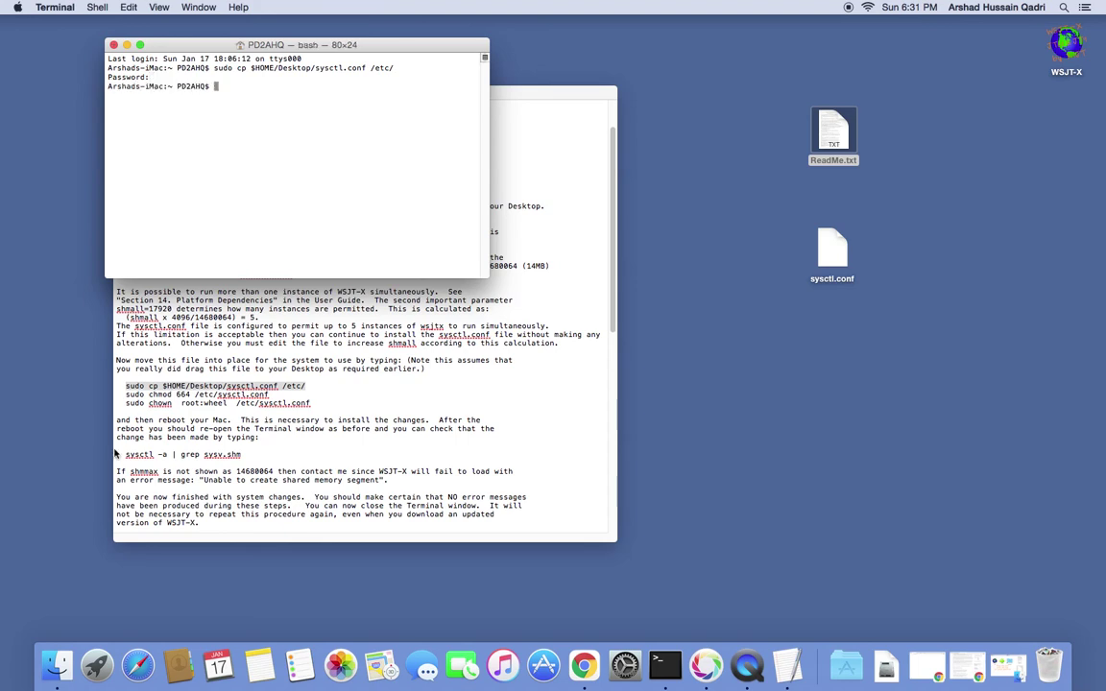
Copy 'sudo chmod 664 /etc/sysctl.conf' from the ReadMe and run it in Terminal.
{"action": "left_click", "coordinate": [125, 395]}
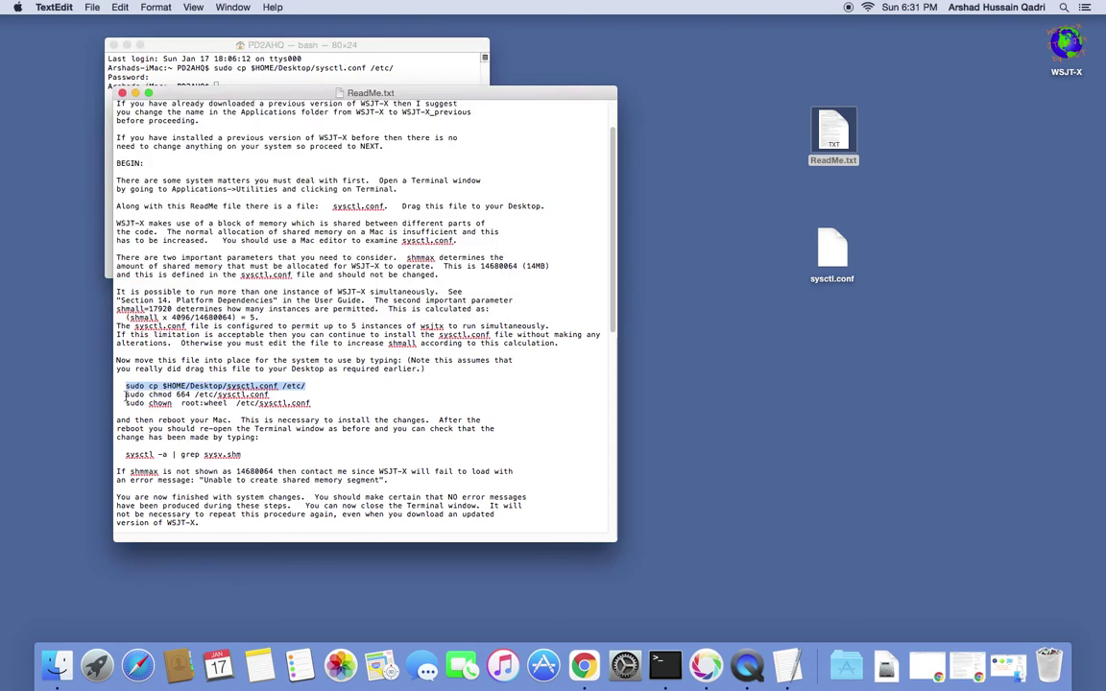
{"action": "left_click_drag", "start_coordinate": [125, 395], "coordinate": [273, 395]}
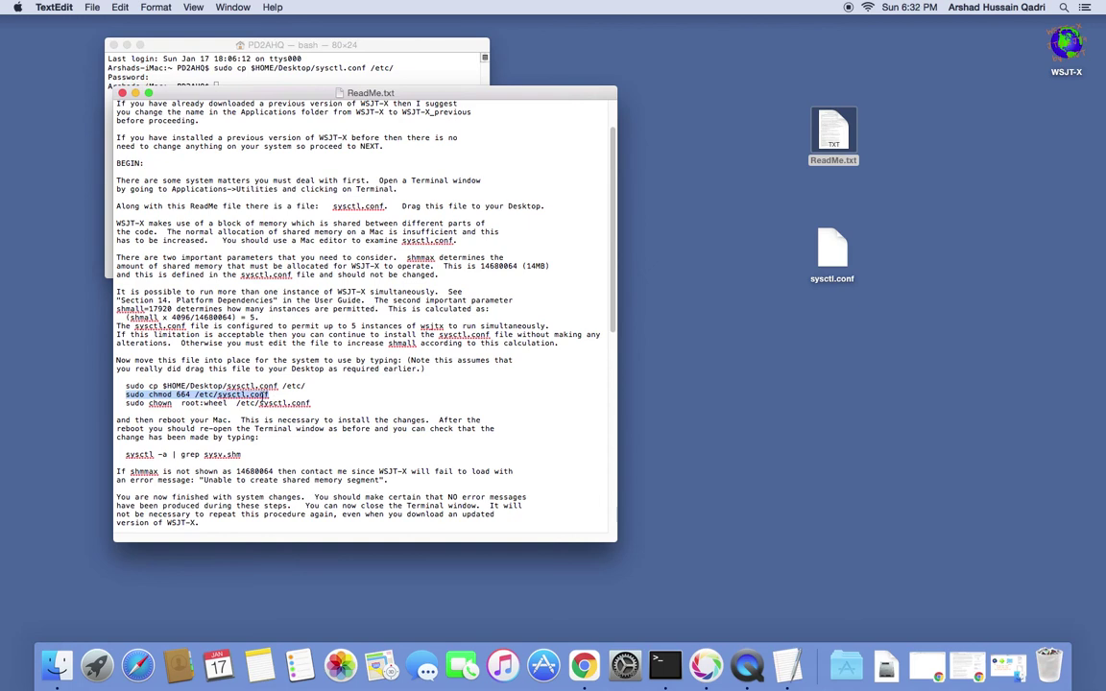
{"action": "right_click", "coordinate": [265, 397]}
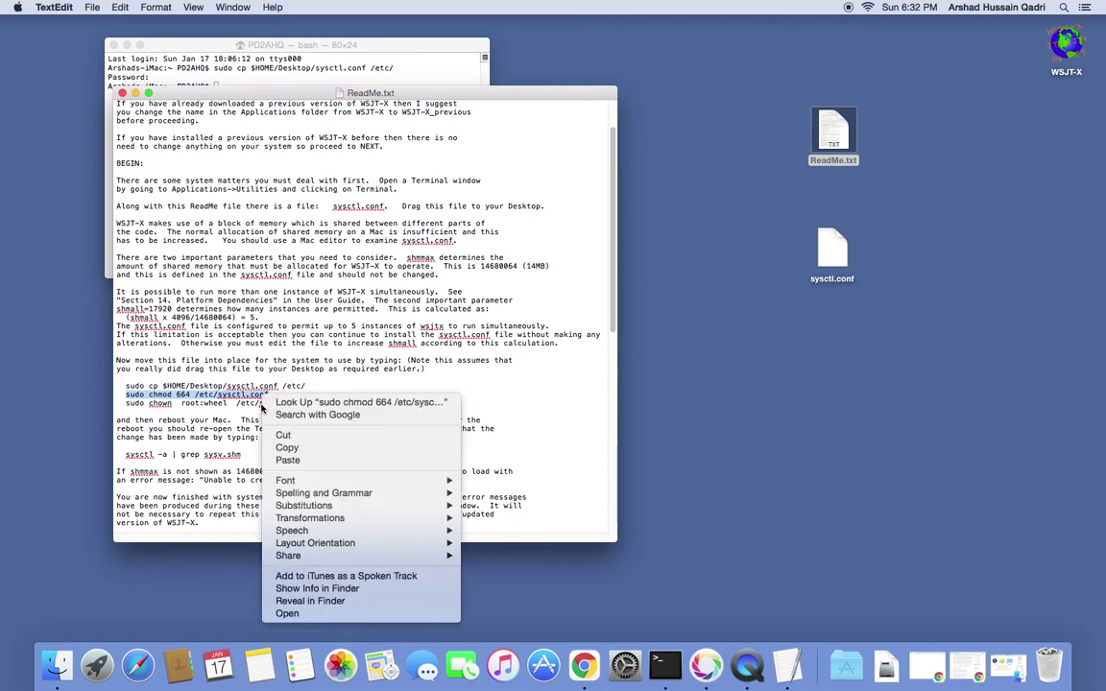
{"action": "left_click", "coordinate": [288, 447]}
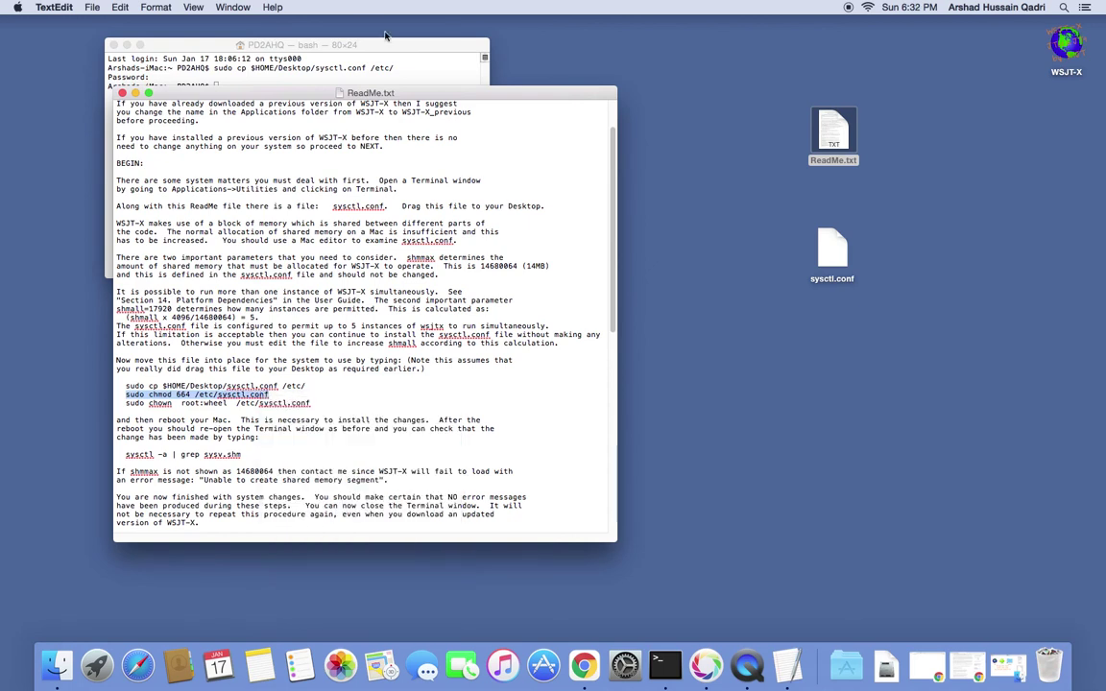
{"action": "left_click", "coordinate": [199, 81]}
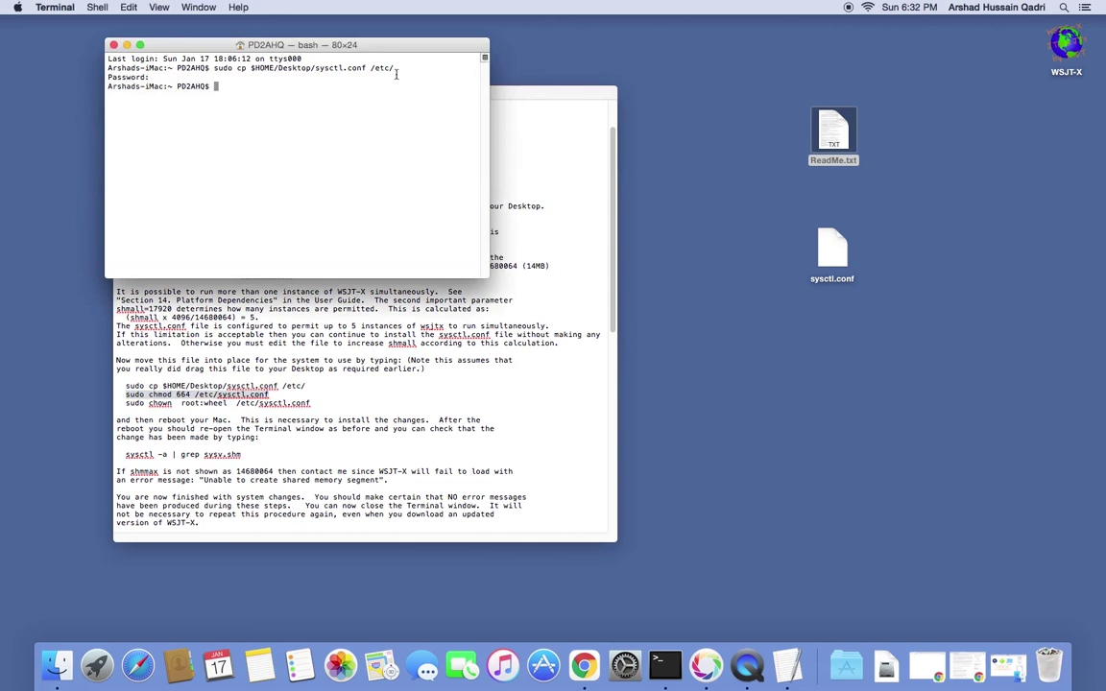
{"action": "right_click", "coordinate": [215, 86]}
{"action": "left_click", "coordinate": [237, 102]}
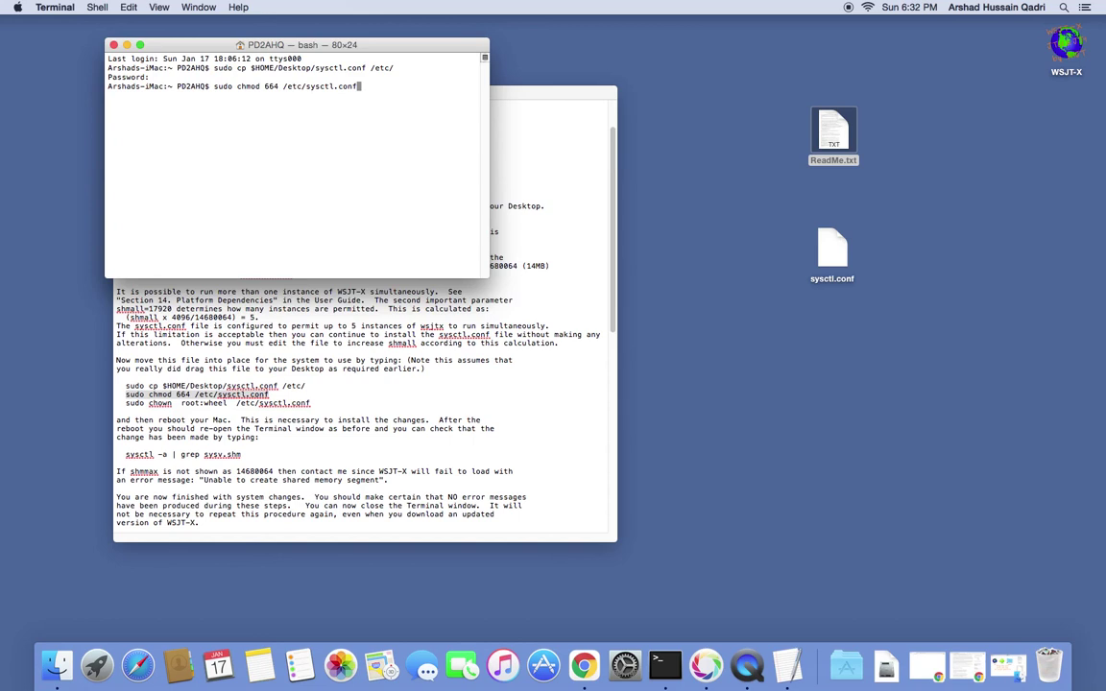
{"action": "key", "text": "Return"}
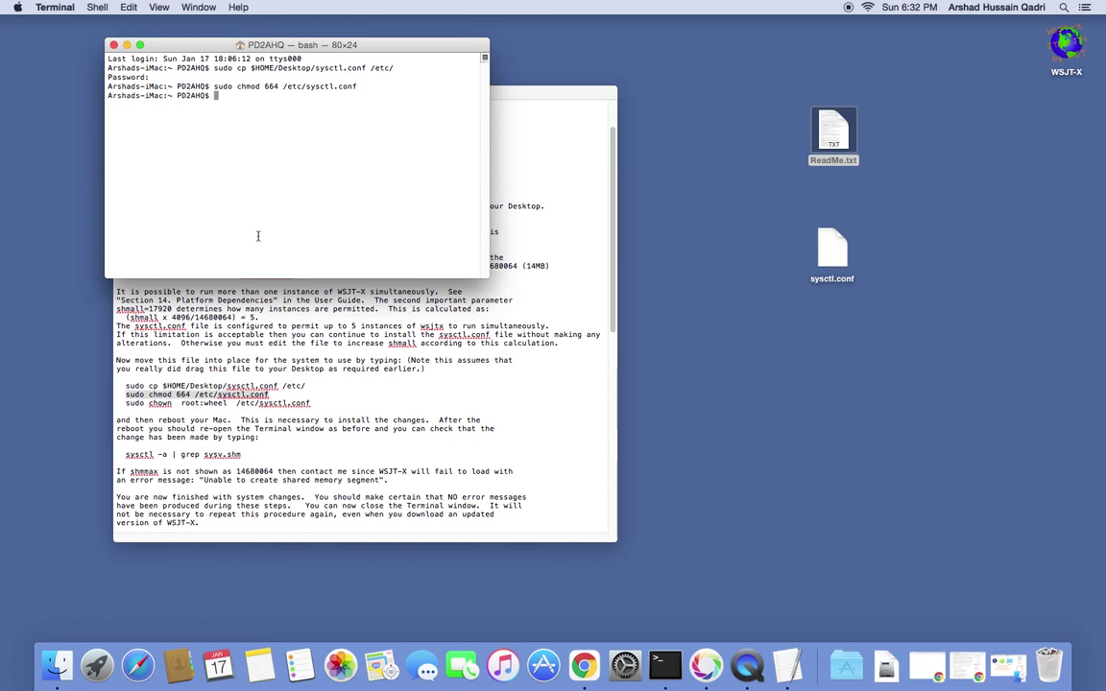
{"action": "left_click", "coordinate": [125, 403]}
Copy 'sudo chown root:wheel /etc/sysctl.conf' from the ReadMe and run it in Terminal.
{"action": "left_click_drag", "start_coordinate": [126, 404], "coordinate": [311, 402]}
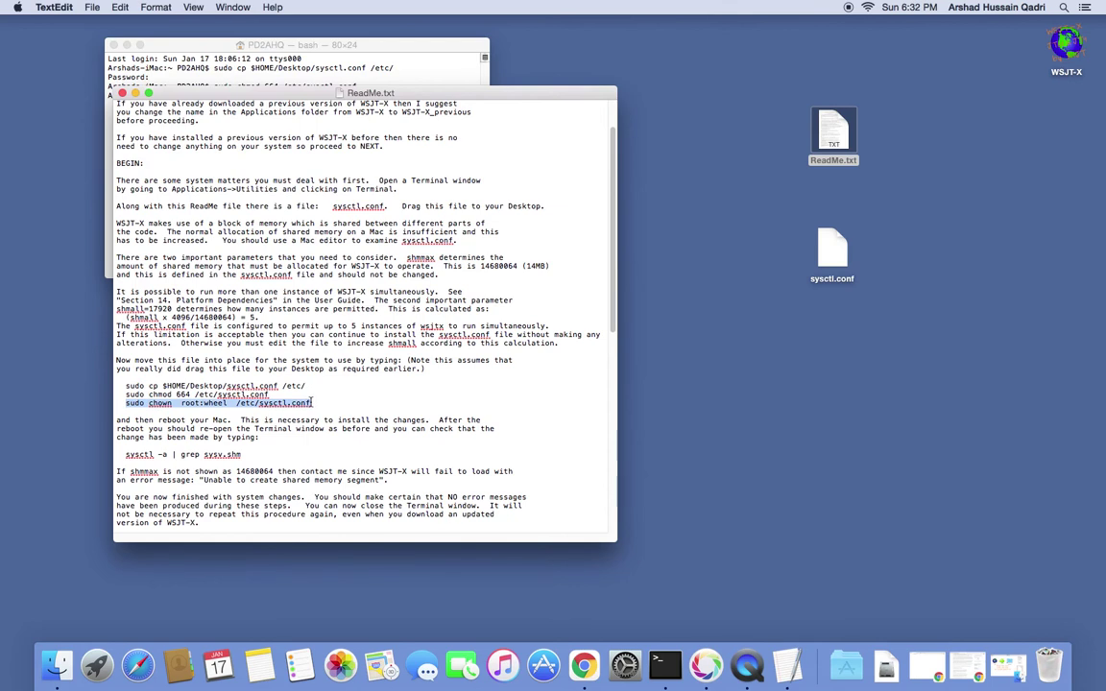
{"action": "right_click", "coordinate": [301, 402]}
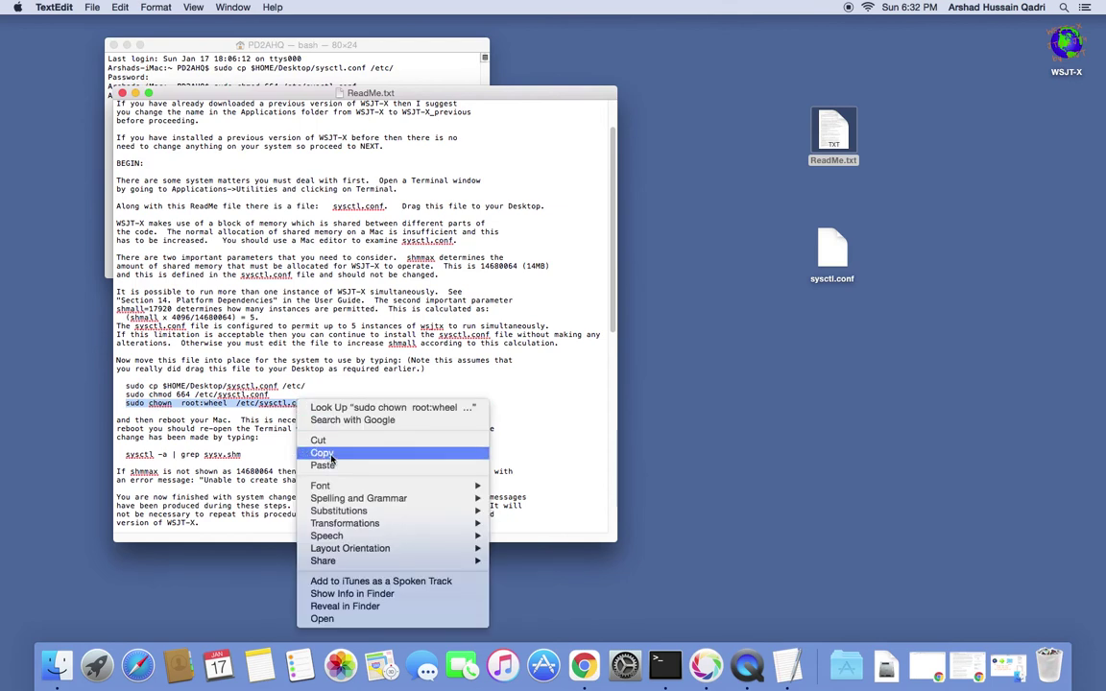
{"action": "left_click", "coordinate": [323, 454]}
{"action": "left_click", "coordinate": [414, 63]}
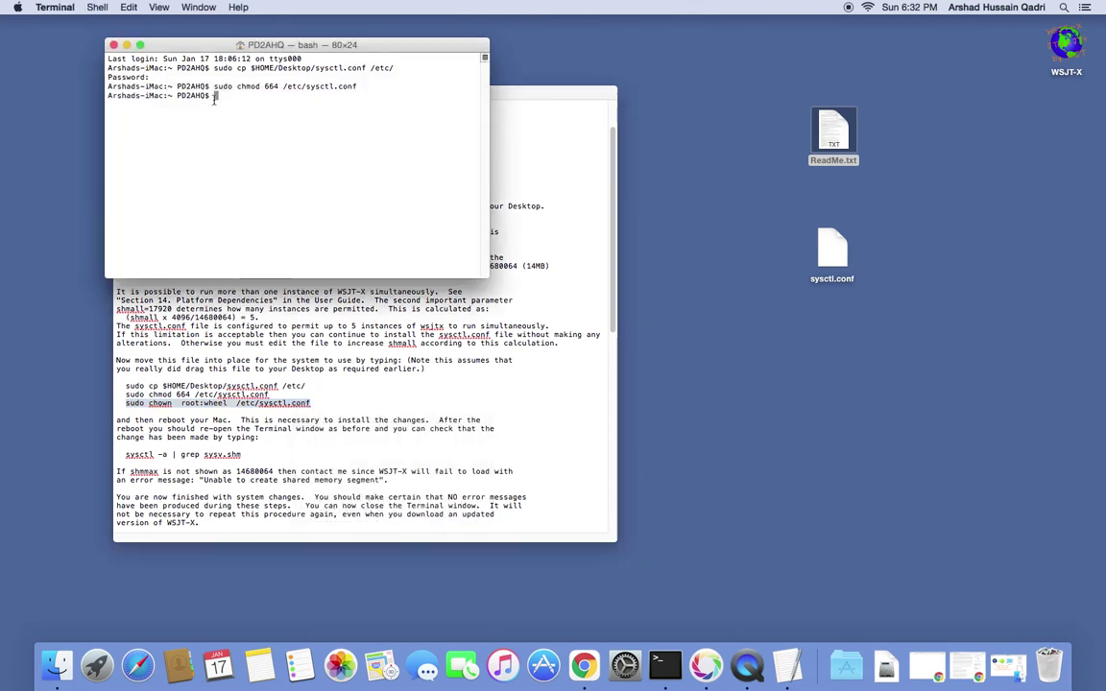
{"action": "right_click", "coordinate": [216, 96]}
{"action": "left_click", "coordinate": [242, 115]}
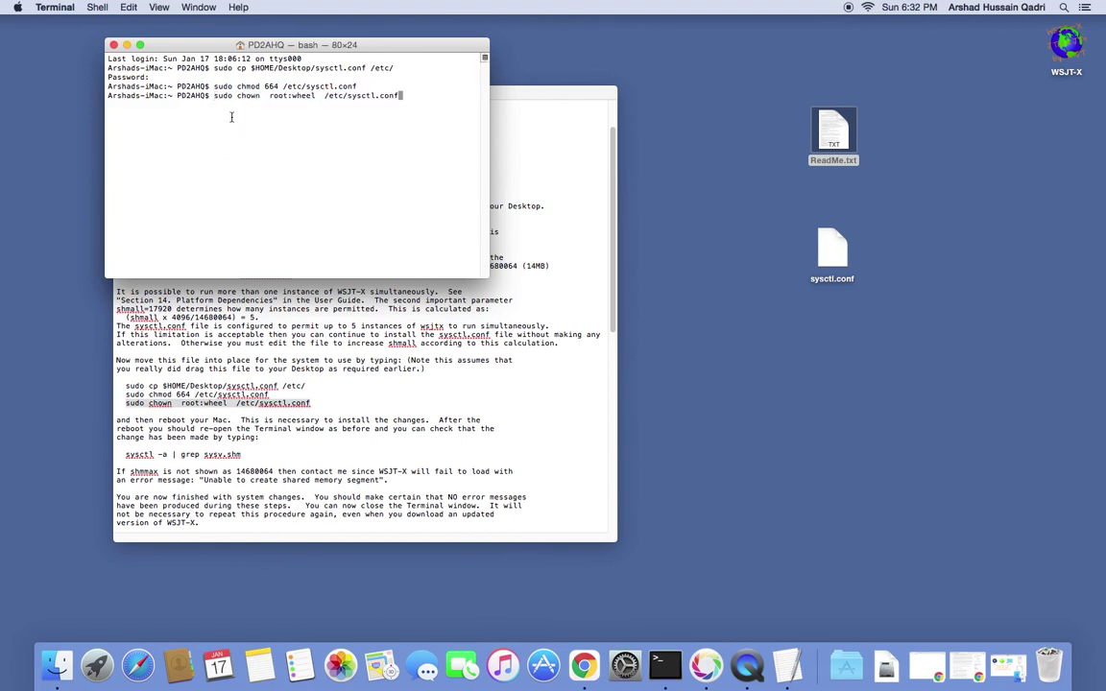
{"action": "key", "text": "Return"}
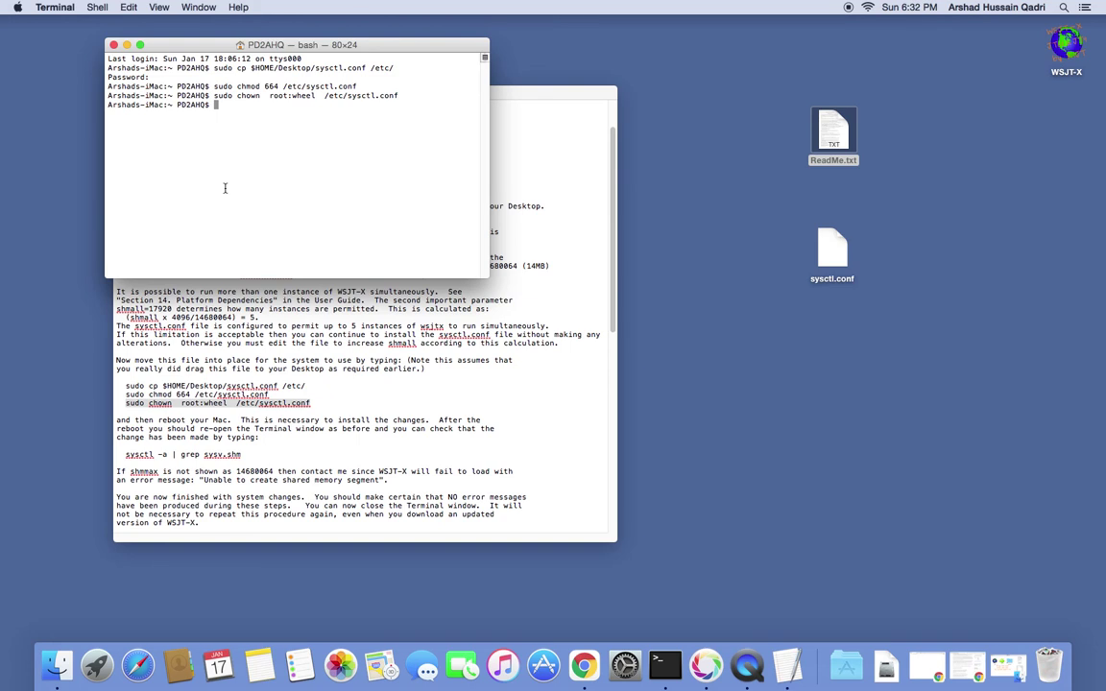
Copy 'sysctl -a | grep sysv.shm' from the ReadMe and run it in Terminal to check shmmax.
{"action": "left_click", "coordinate": [249, 459]}
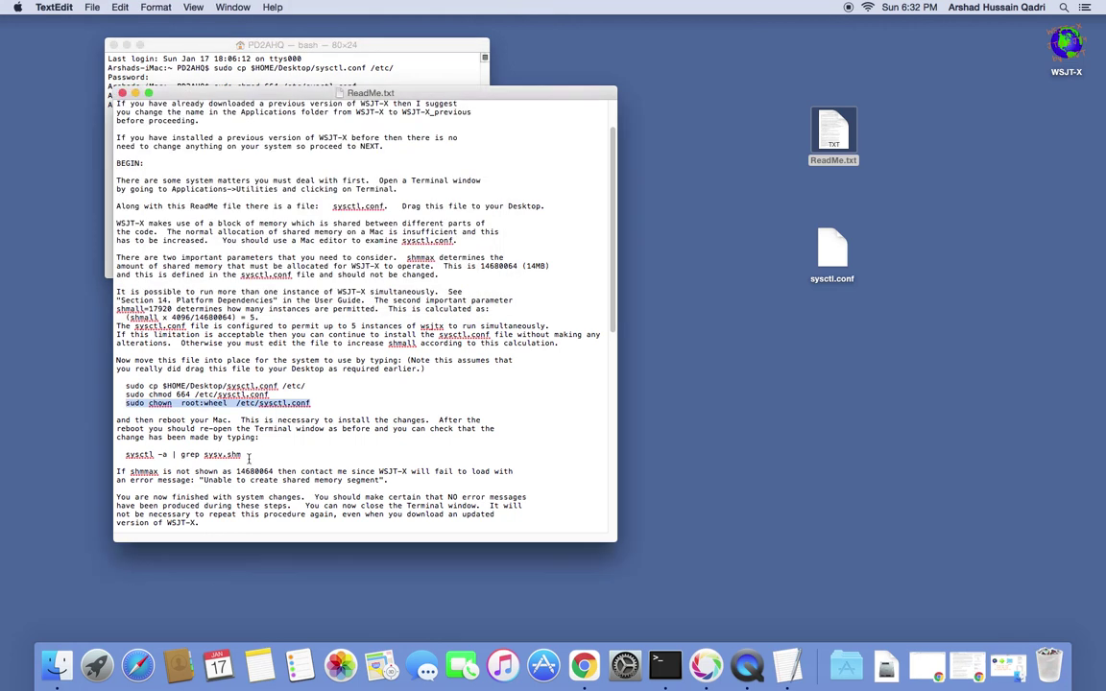
{"action": "left_click_drag", "start_coordinate": [248, 459], "coordinate": [130, 457]}
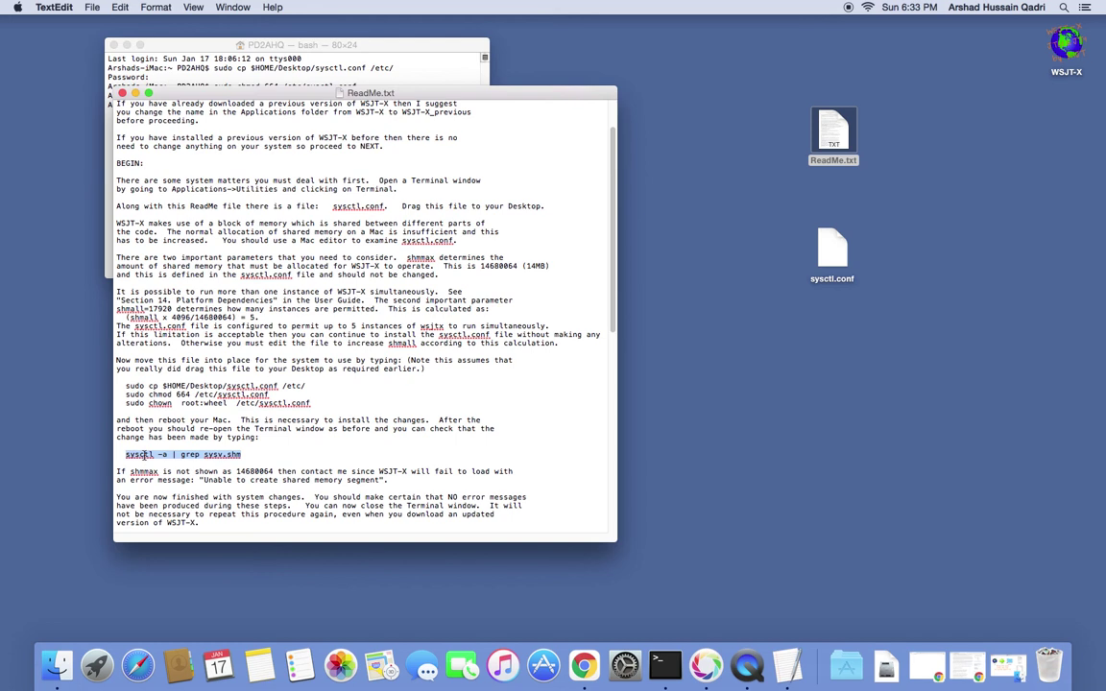
{"action": "right_click", "coordinate": [144, 458]}
{"action": "left_click", "coordinate": [173, 501]}
{"action": "left_click", "coordinate": [396, 58]}
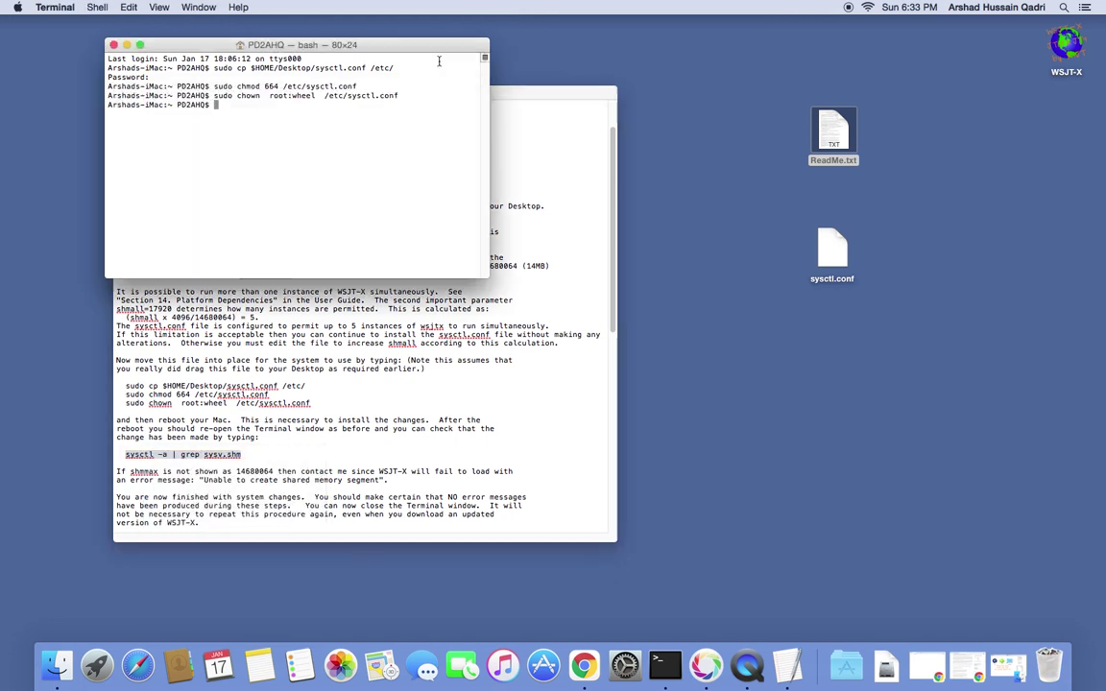
{"action": "right_click", "coordinate": [216, 106]}
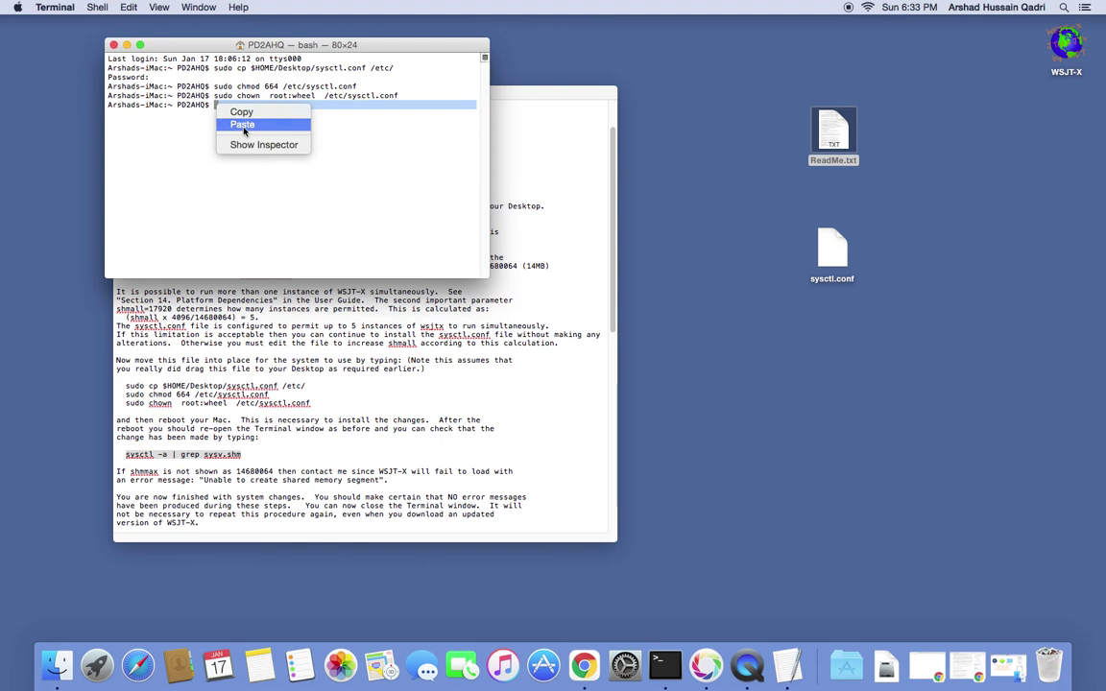
{"action": "left_click", "coordinate": [242, 126]}
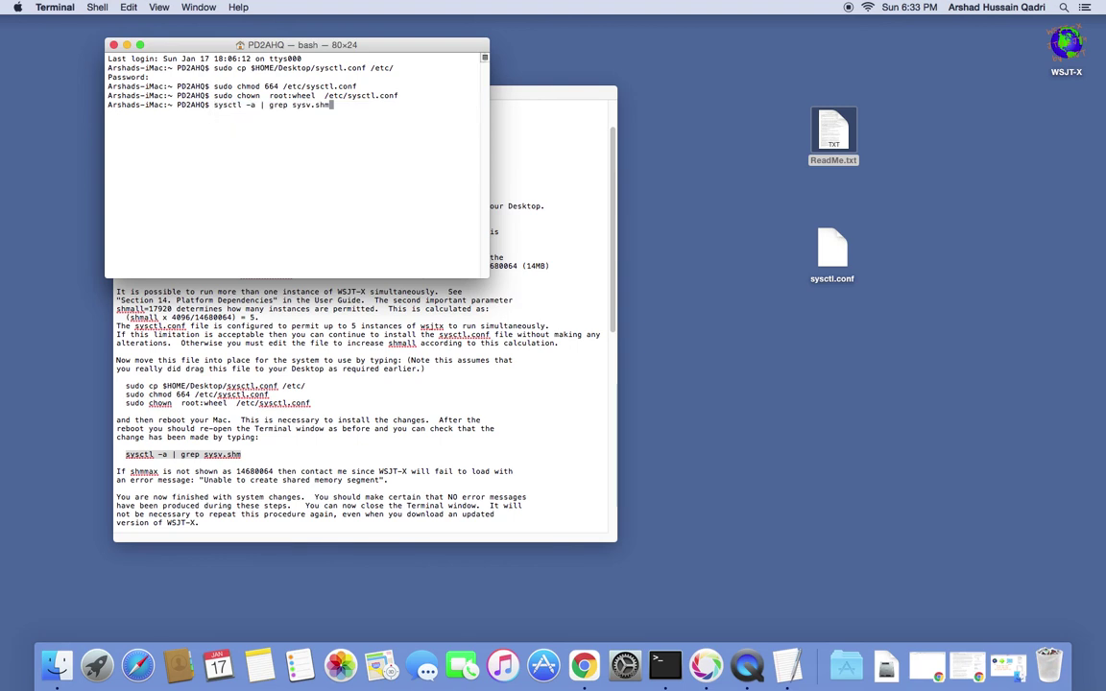
{"action": "key", "text": "Return"}
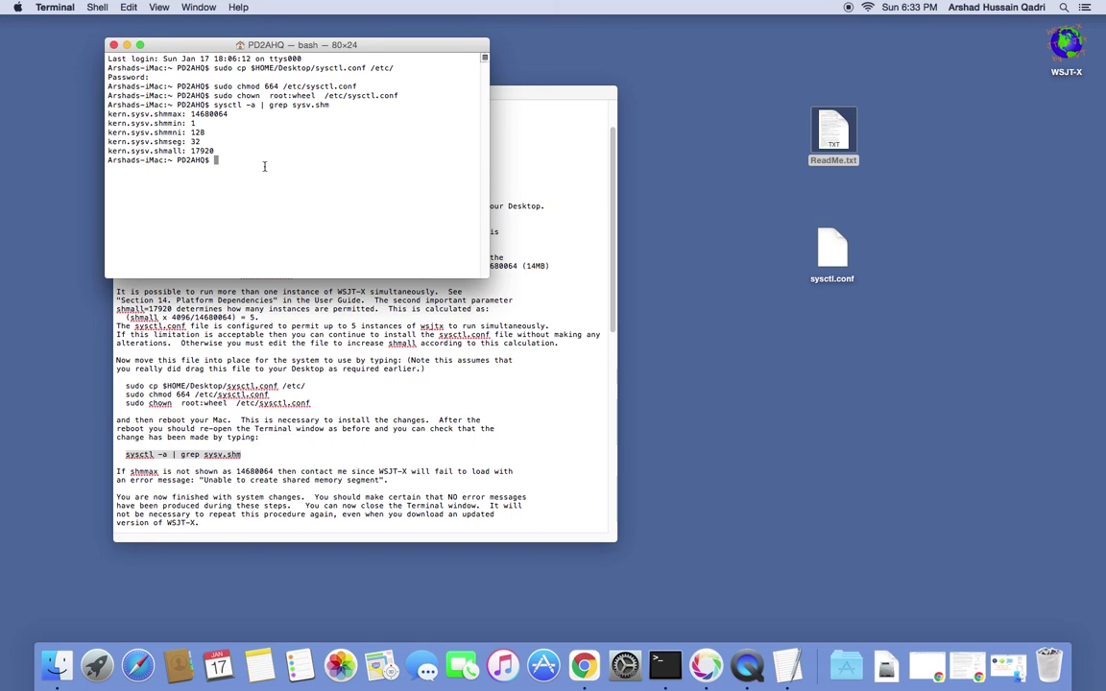
Close the Terminal and ReadMe.txt windows and bring up the WSJT-X desktop disk's context menu.
{"action": "left_click", "coordinate": [113, 45]}
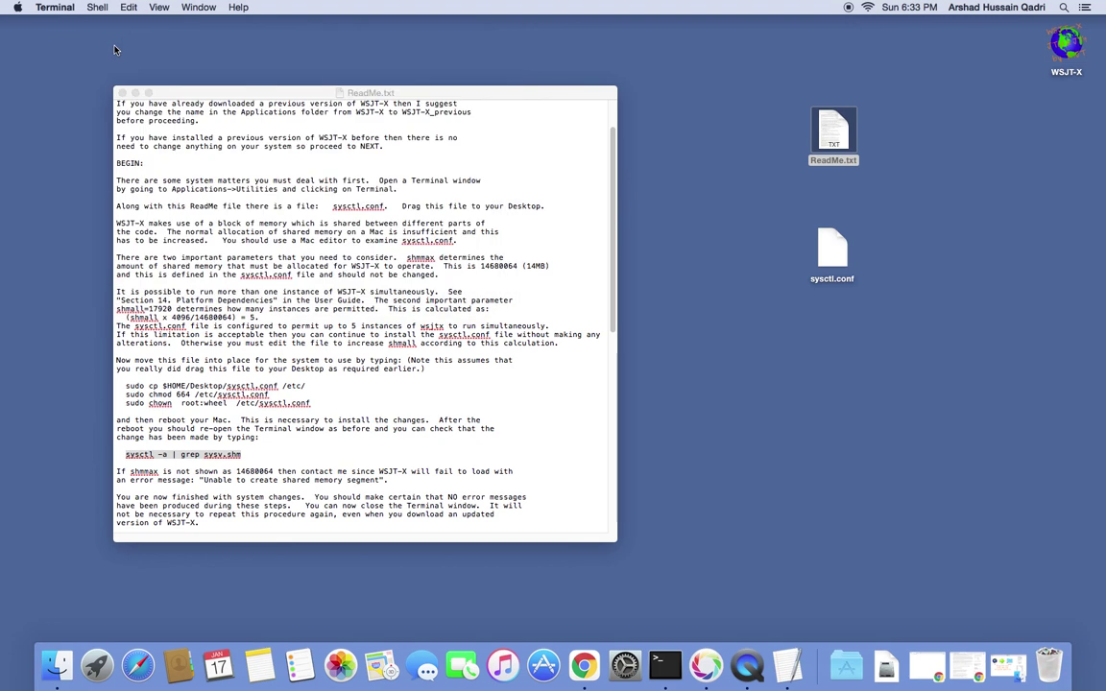
{"action": "left_click", "coordinate": [122, 93]}
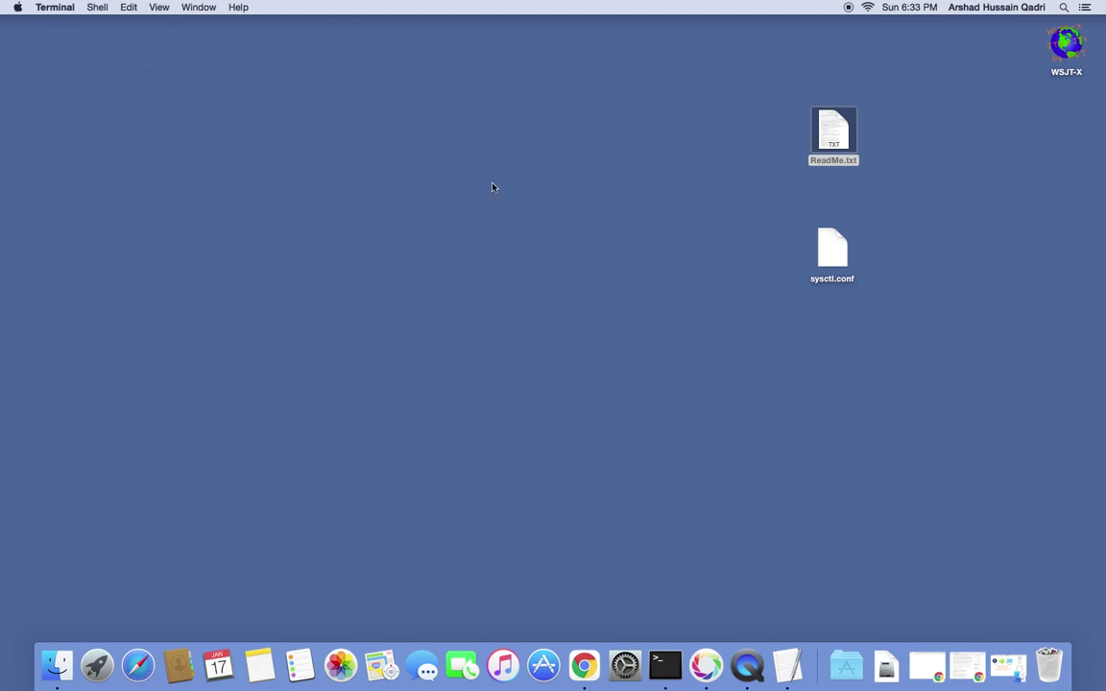
{"action": "right_click", "coordinate": [1066, 40]}
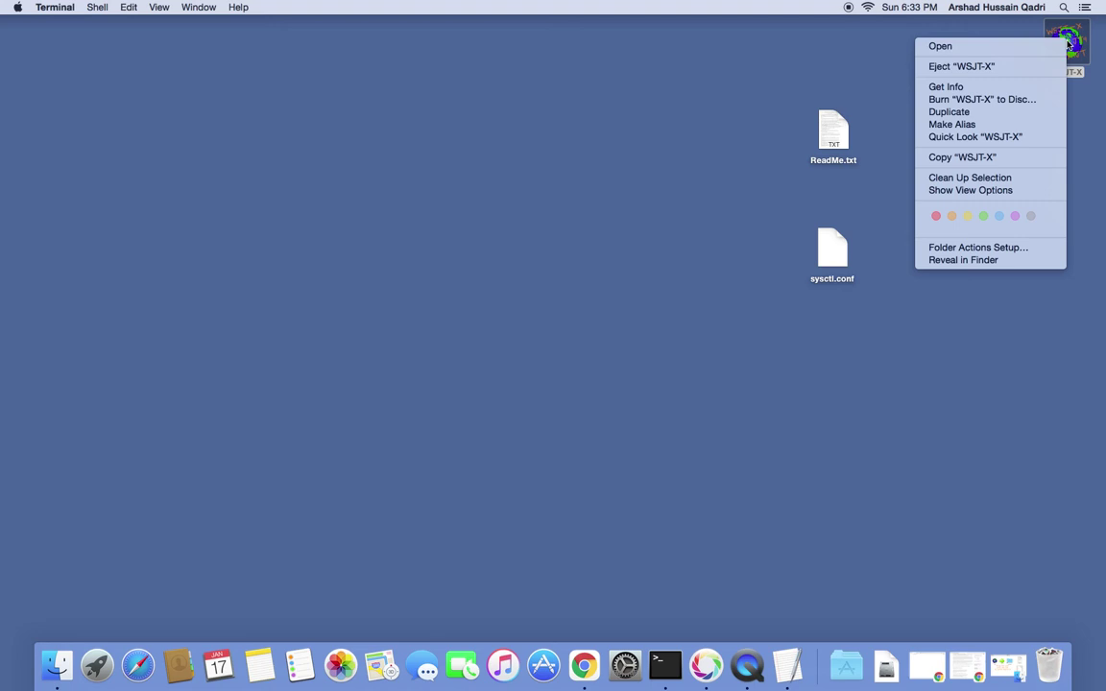